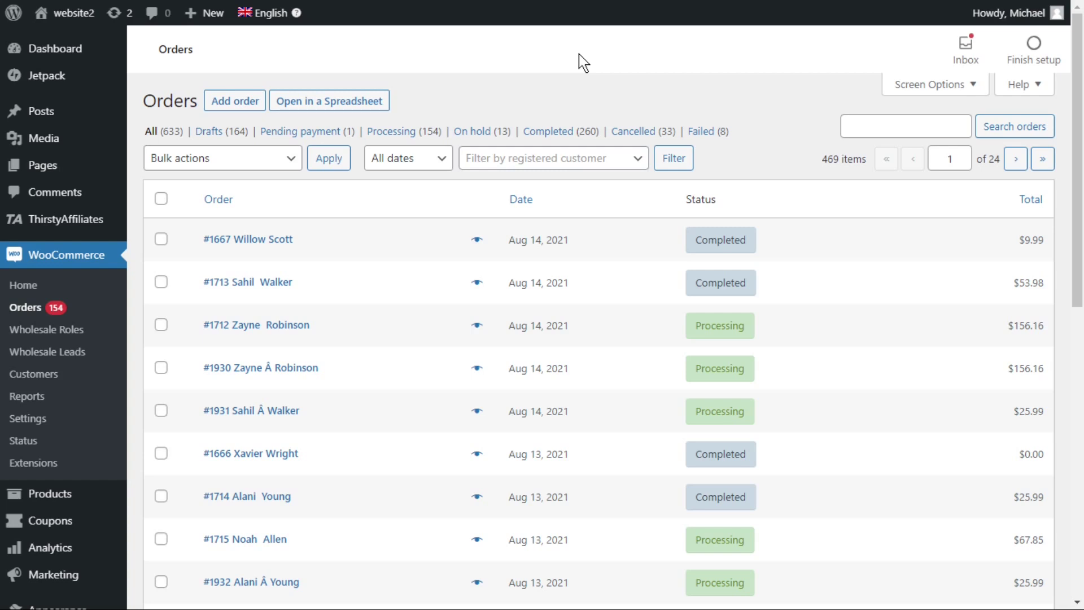
{"action": "scroll", "coordinate": [578, 54], "scroll_direction": "down", "scroll_amount": 3}
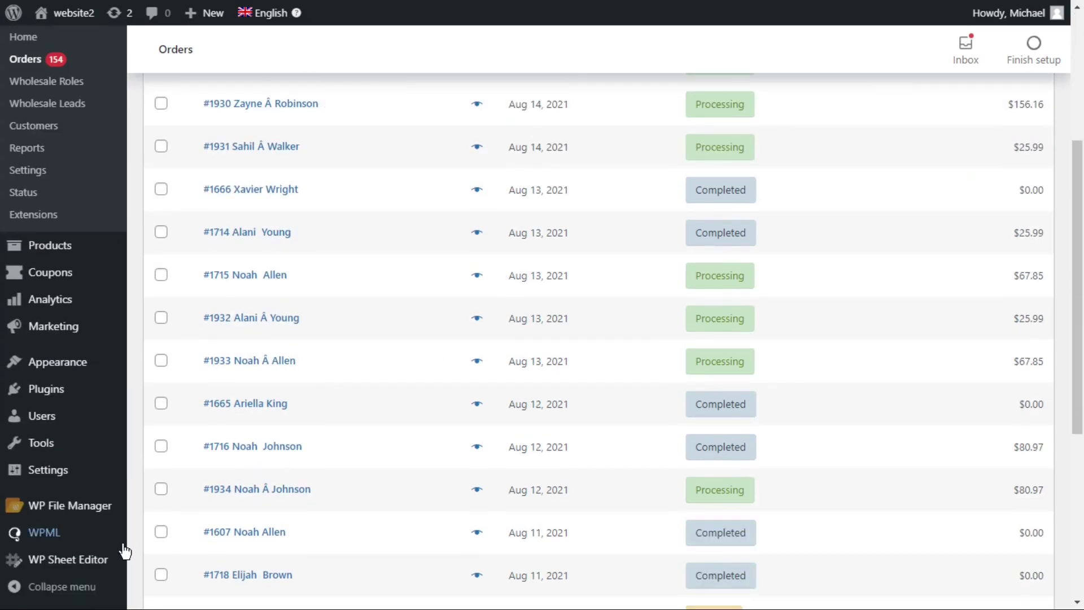
Open the Edit Orders spreadsheet listing all 633 WooCommerce orders
{"action": "mouse_move", "coordinate": [68, 560]}
{"action": "left_click", "coordinate": [174, 474]}
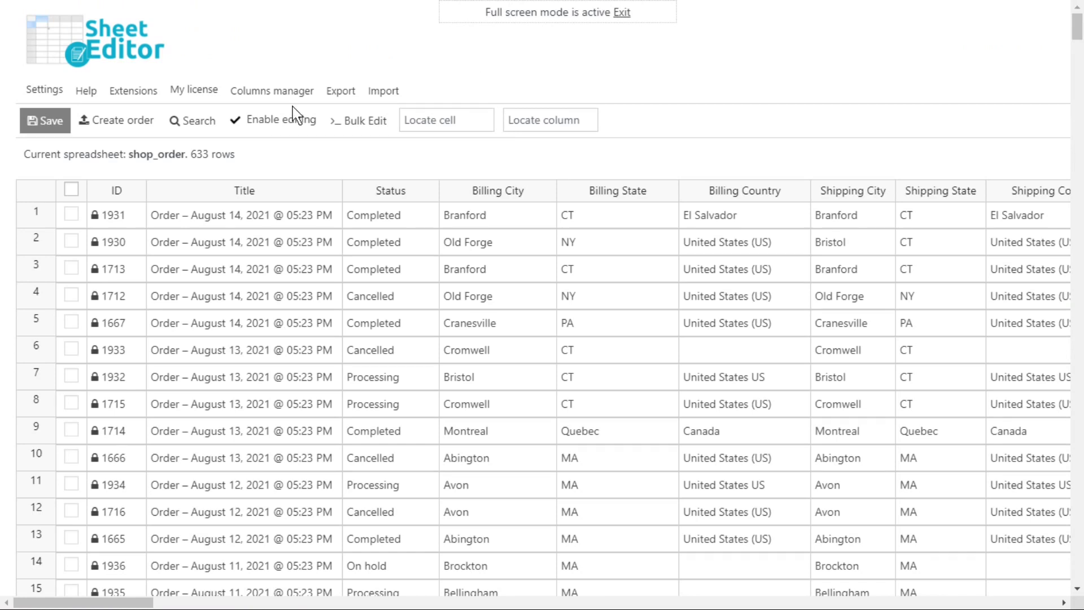
Search orders with an advanced filter of Status (post_status) equal to Cancelled
{"action": "left_click", "coordinate": [193, 120]}
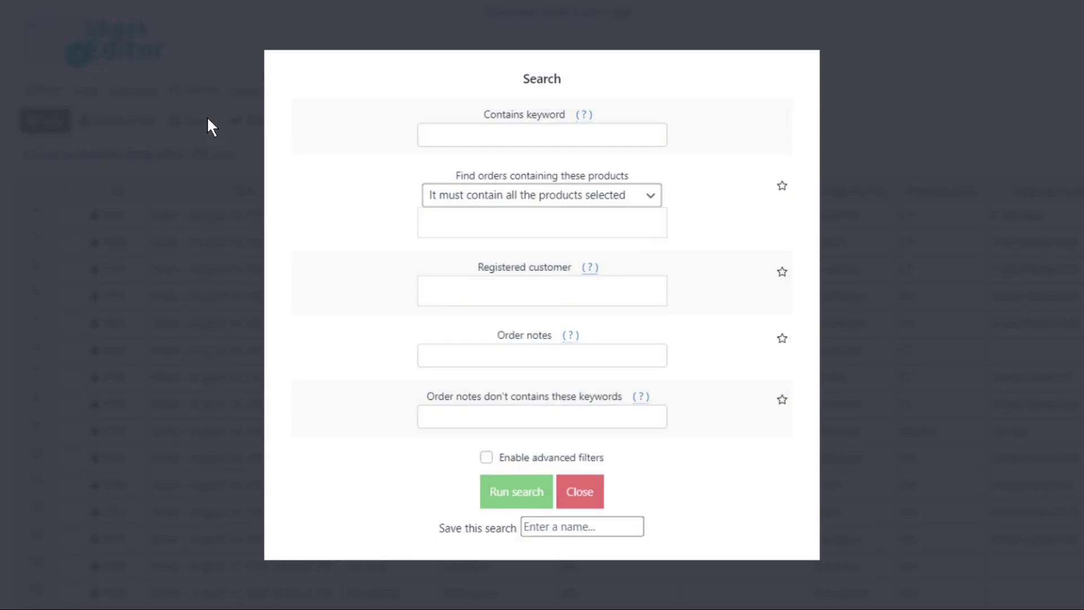
{"action": "left_click", "coordinate": [486, 457]}
{"action": "scroll", "coordinate": [491, 464], "scroll_direction": "down", "scroll_amount": 4}
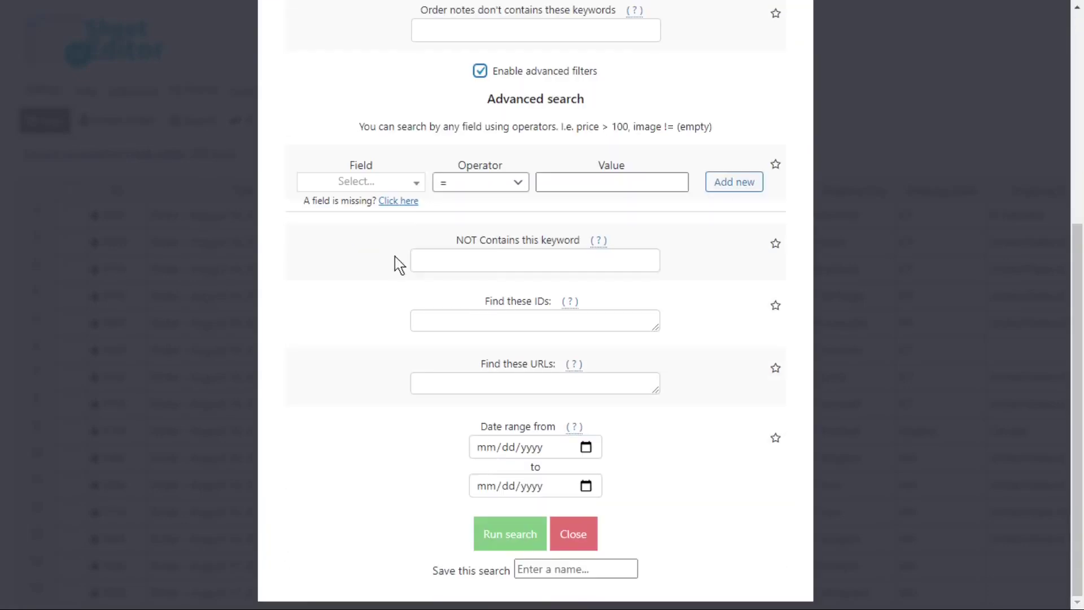
{"action": "left_click", "coordinate": [366, 185]}
{"action": "type", "text": "status"}
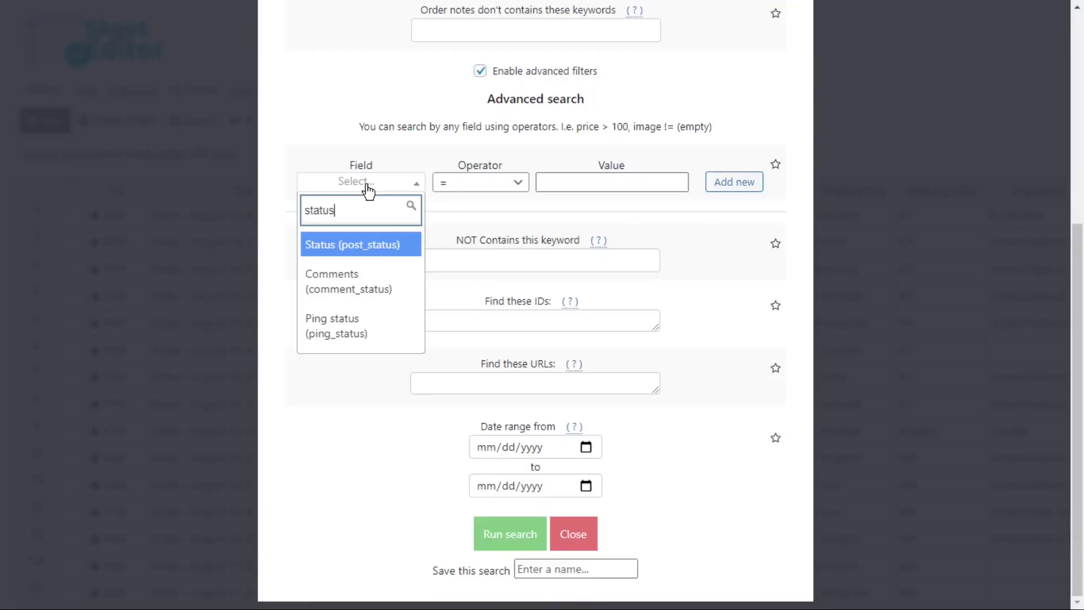
{"action": "left_click", "coordinate": [387, 248]}
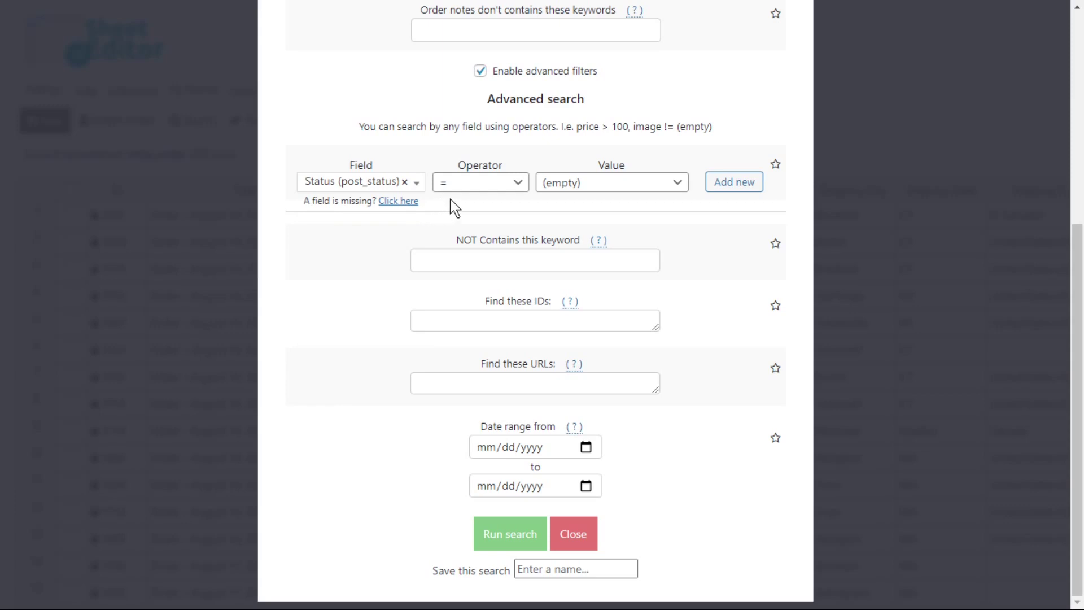
{"action": "left_click", "coordinate": [677, 181]}
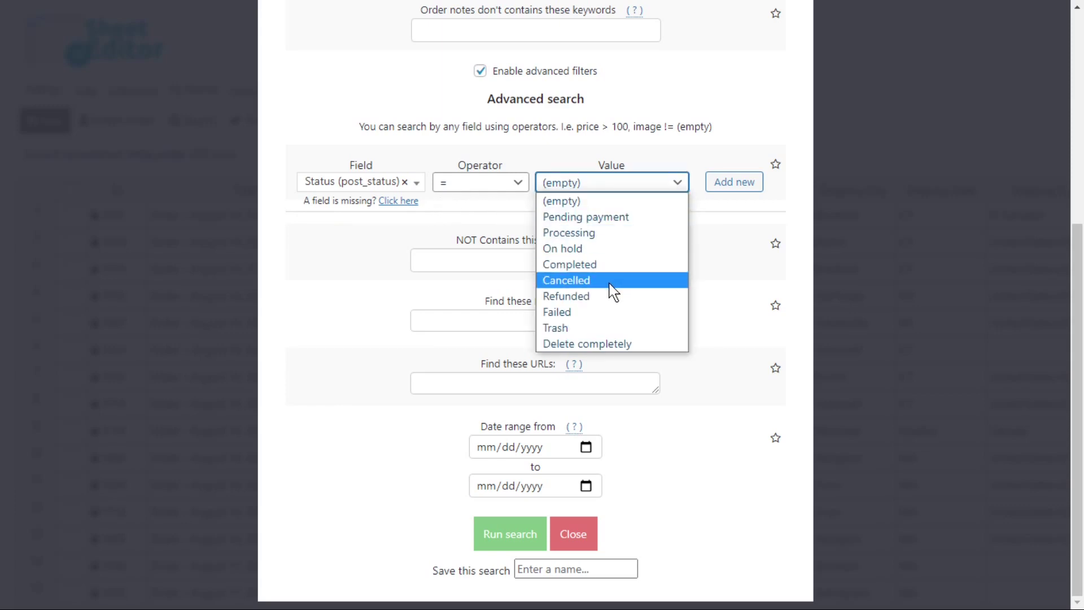
{"action": "left_click", "coordinate": [613, 283]}
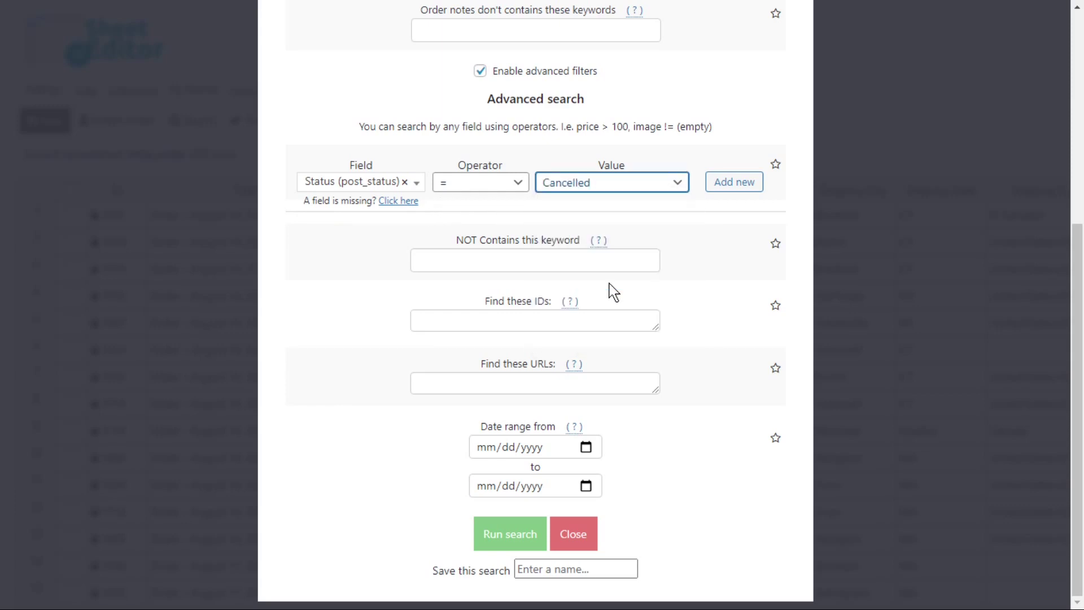
{"action": "left_click", "coordinate": [530, 539]}
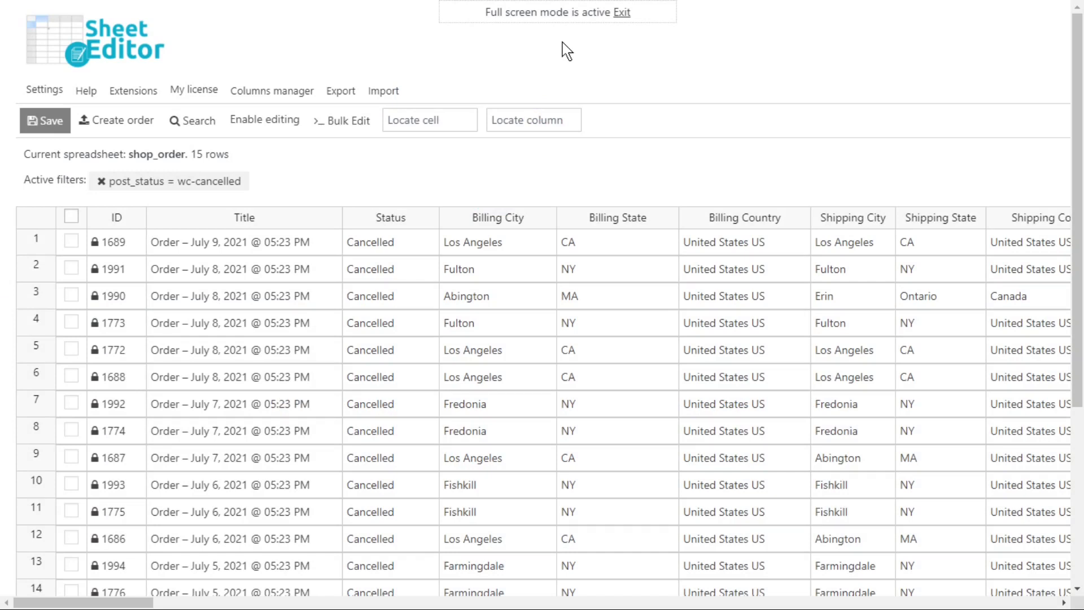
Enable editing, fill all 15 rows' Status with Delete completely, and save
{"action": "left_click", "coordinate": [287, 124]}
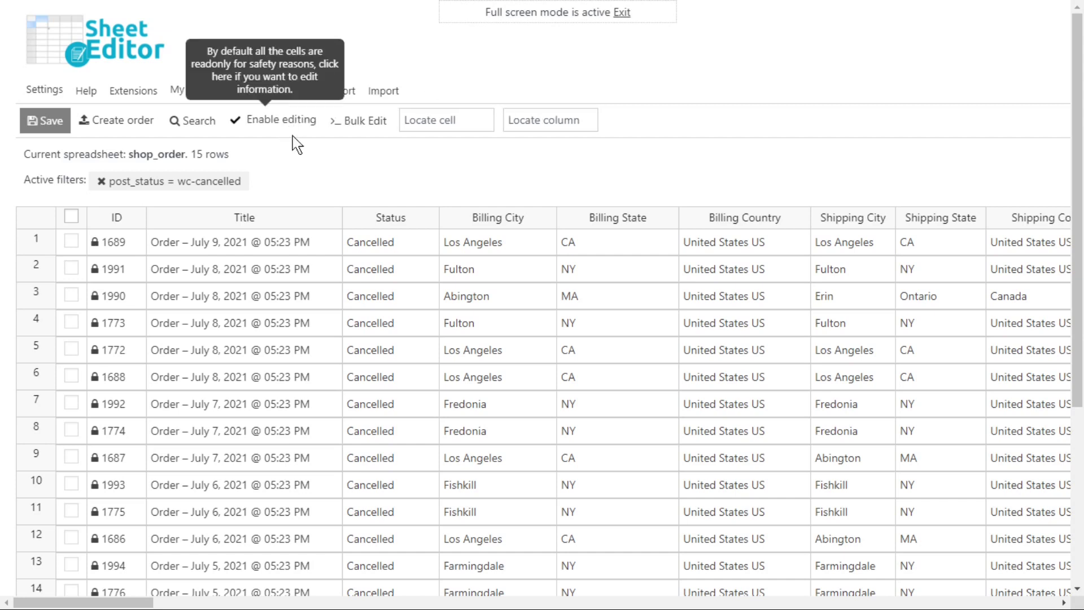
{"action": "left_click", "coordinate": [408, 246]}
{"action": "double_click", "coordinate": [409, 245]}
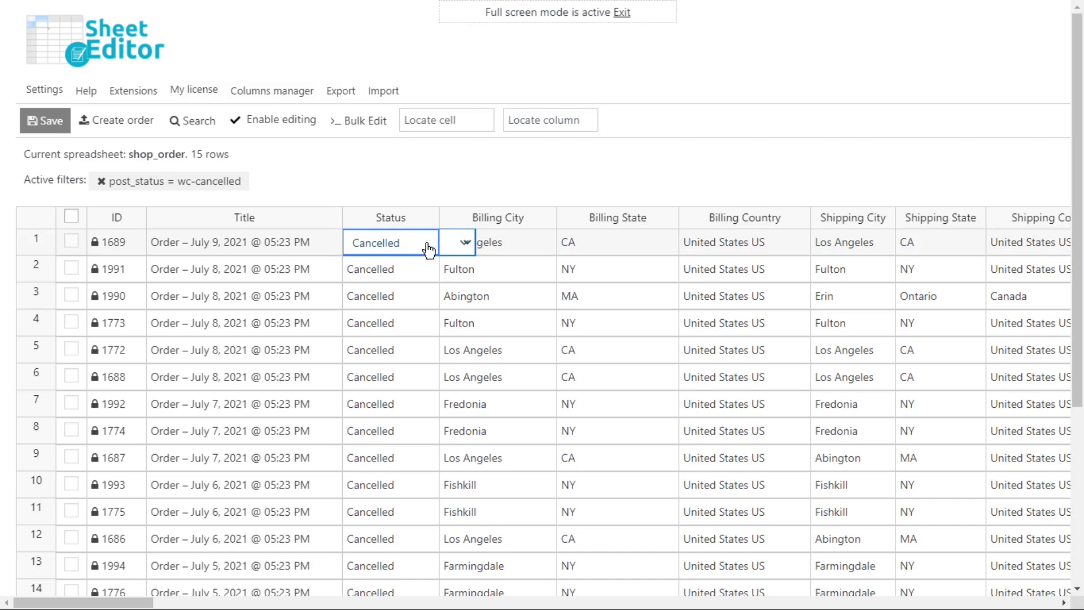
{"action": "left_click", "coordinate": [465, 243]}
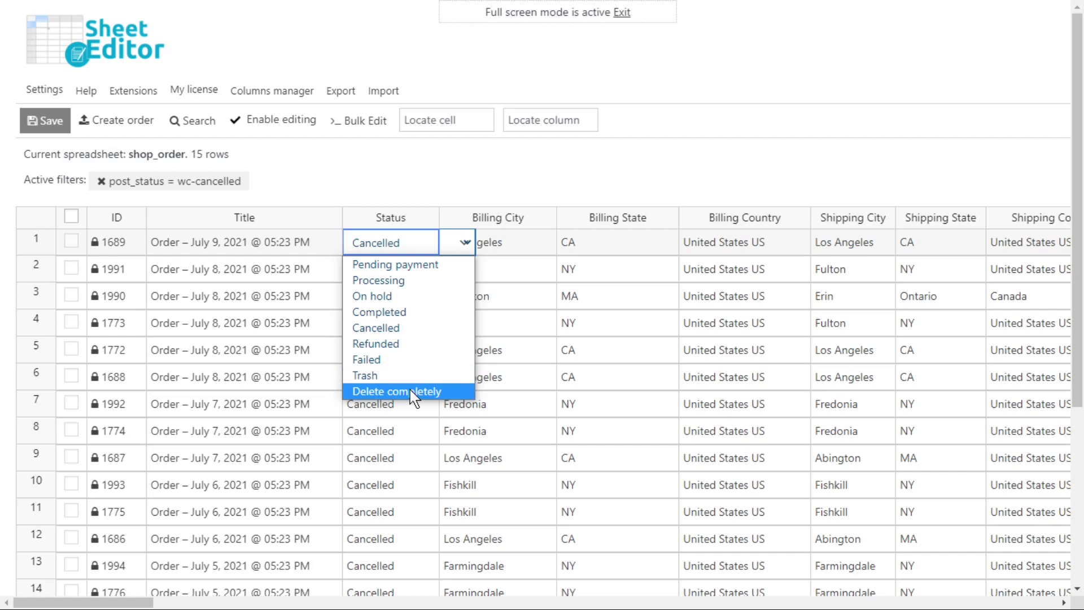
{"action": "left_click", "coordinate": [396, 392]}
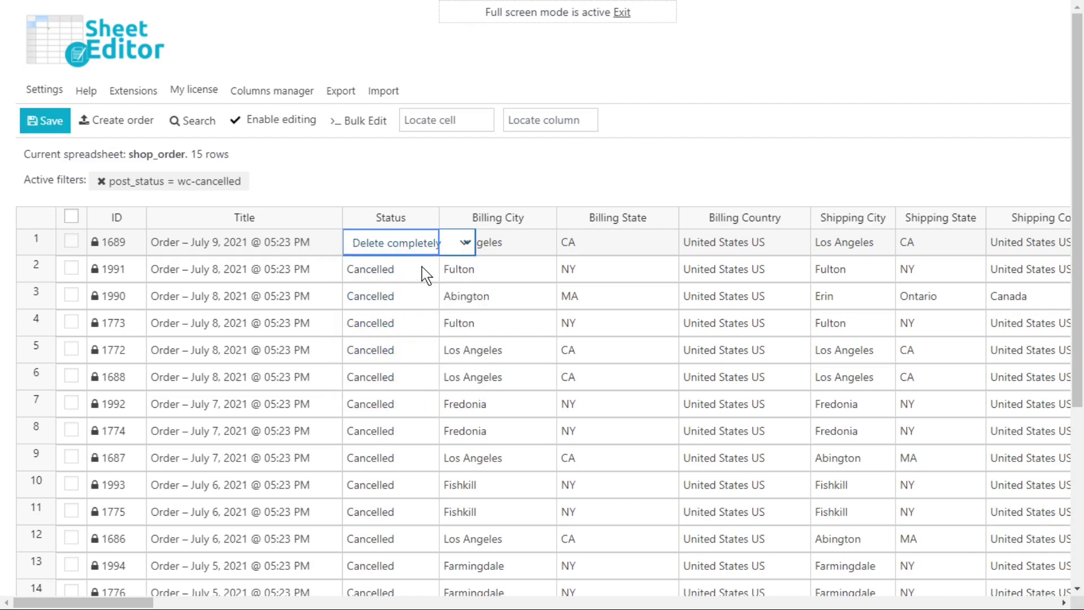
{"action": "left_click_drag", "start_coordinate": [437, 252], "coordinate": [406, 559]}
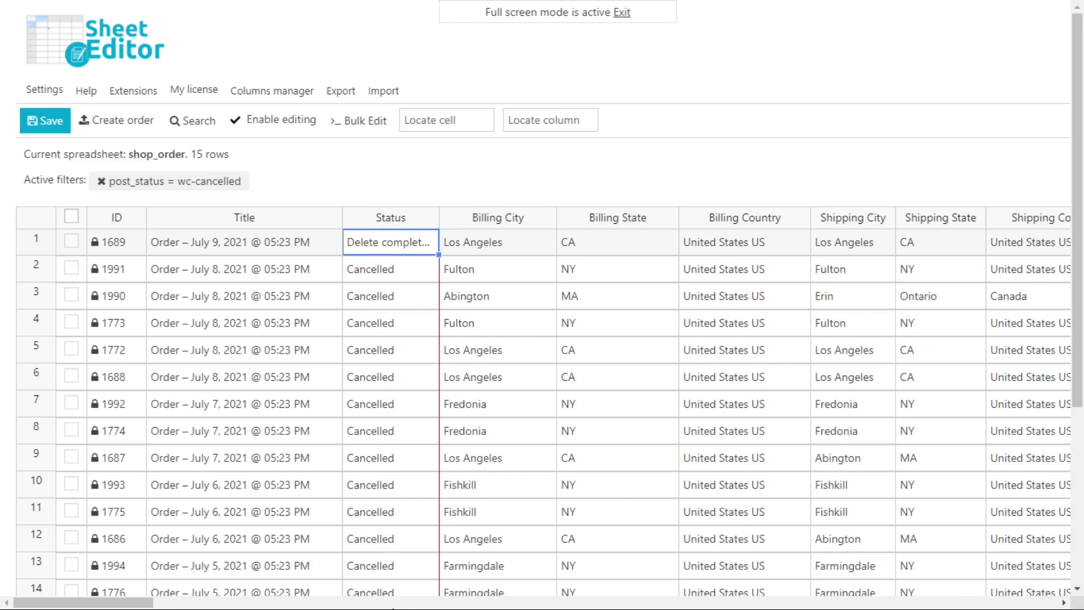
{"action": "left_click", "coordinate": [53, 123]}
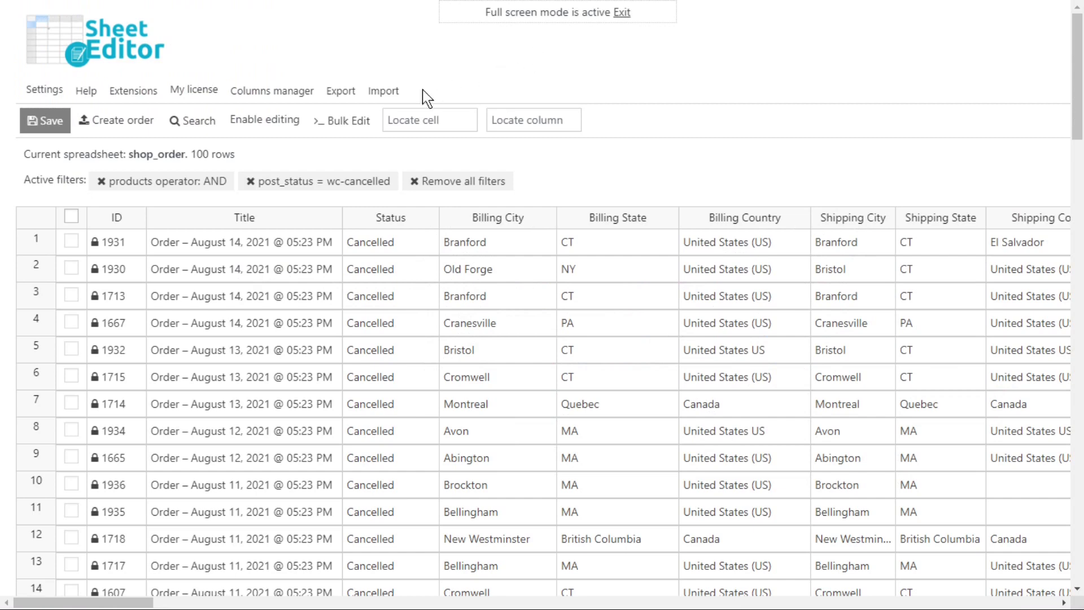
Bulk edit the Status field to a set value of Trash for all 100 cancelled orders
{"action": "left_click", "coordinate": [348, 119]}
{"action": "left_click", "coordinate": [325, 143]}
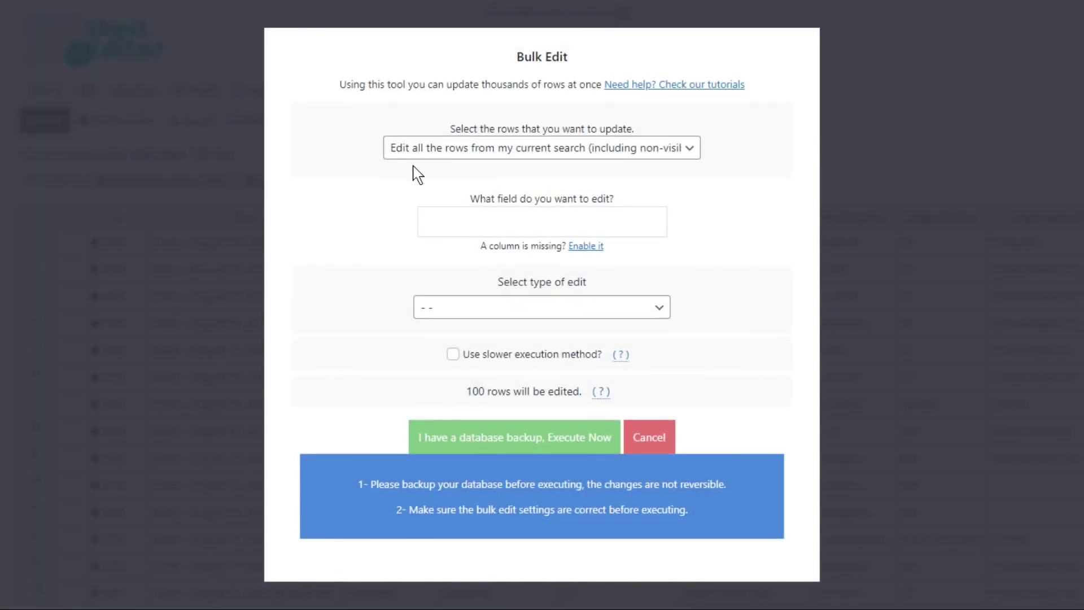
{"action": "left_click", "coordinate": [493, 223]}
{"action": "type", "text": "sta"}
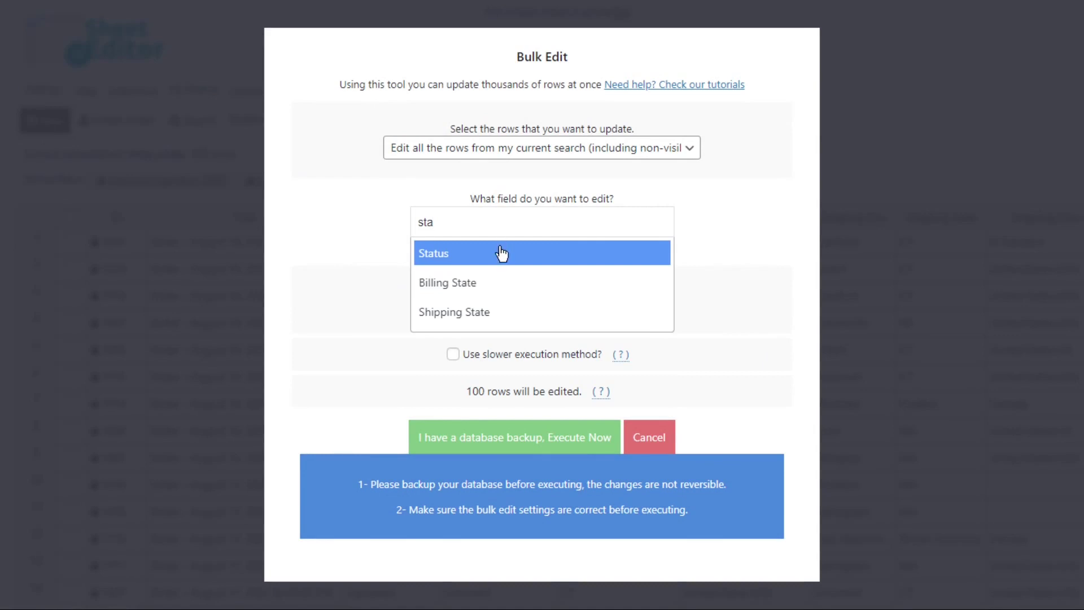
{"action": "left_click", "coordinate": [500, 252]}
{"action": "left_click", "coordinate": [520, 312]}
{"action": "left_click", "coordinate": [443, 348]}
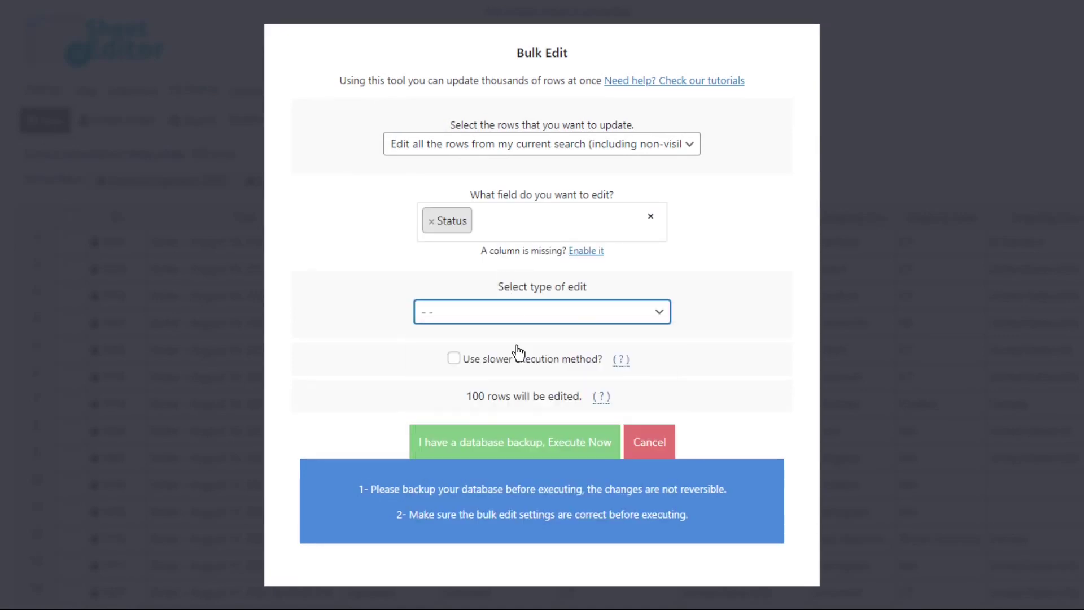
{"action": "left_click", "coordinate": [518, 348]}
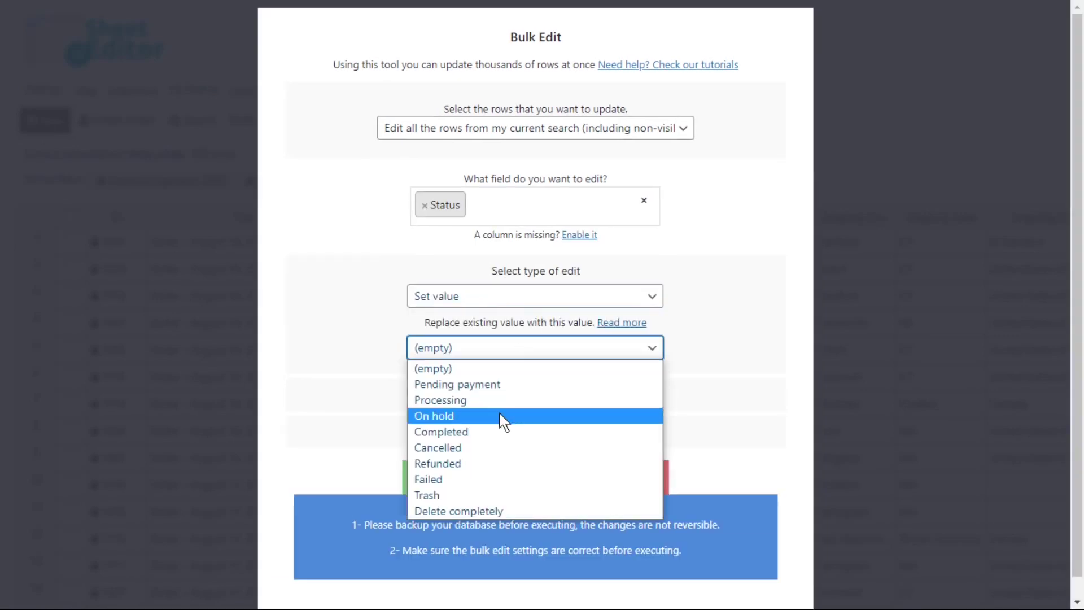
{"action": "left_click", "coordinate": [479, 494]}
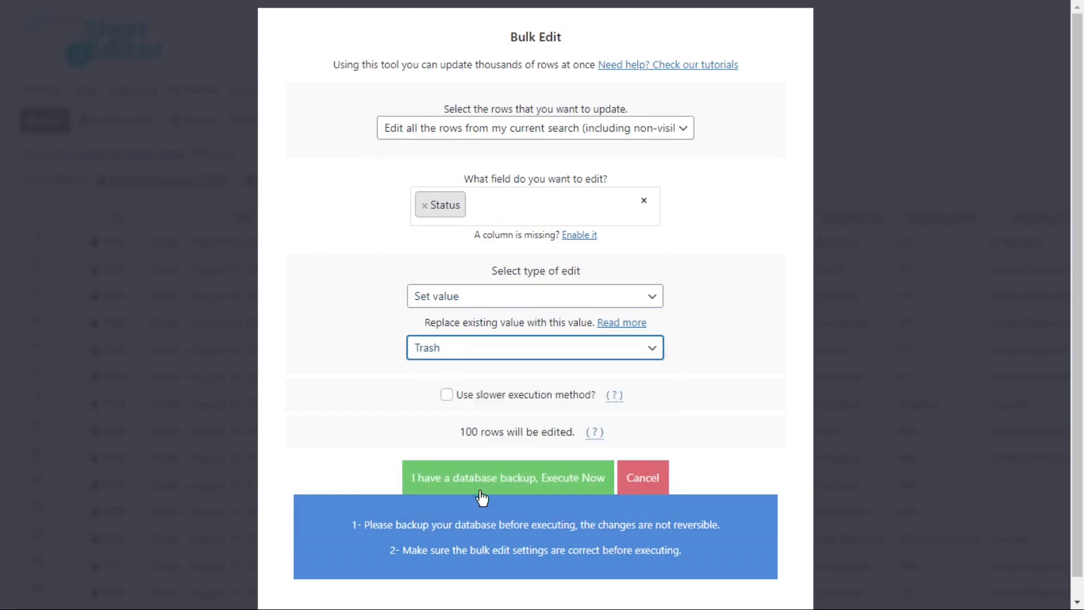
{"action": "left_click", "coordinate": [508, 478]}
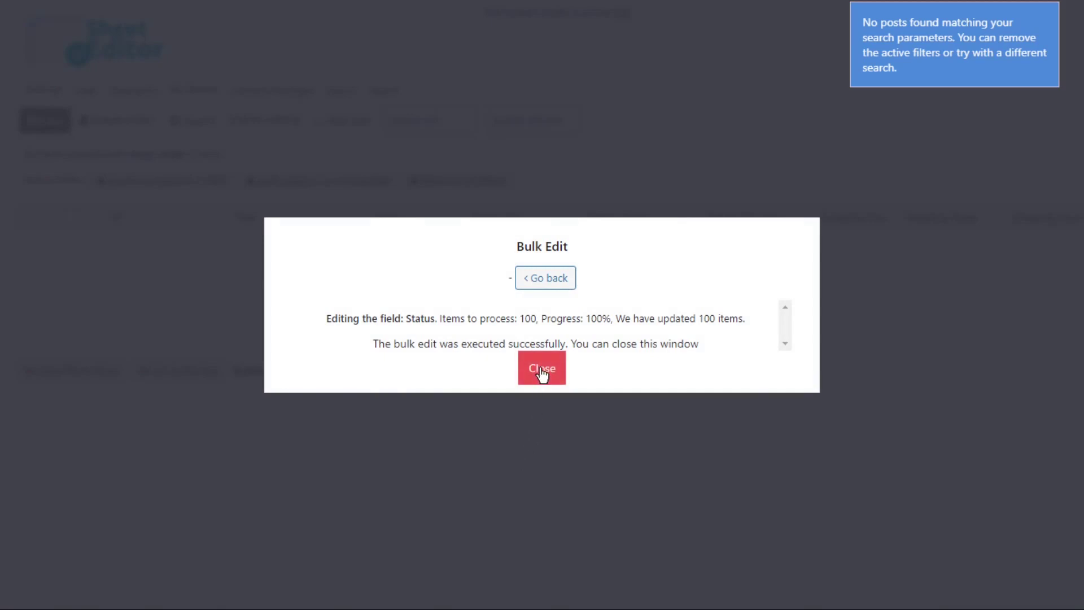
Close the bulk edit summary and search for orders with status Trash
{"action": "left_click", "coordinate": [541, 367]}
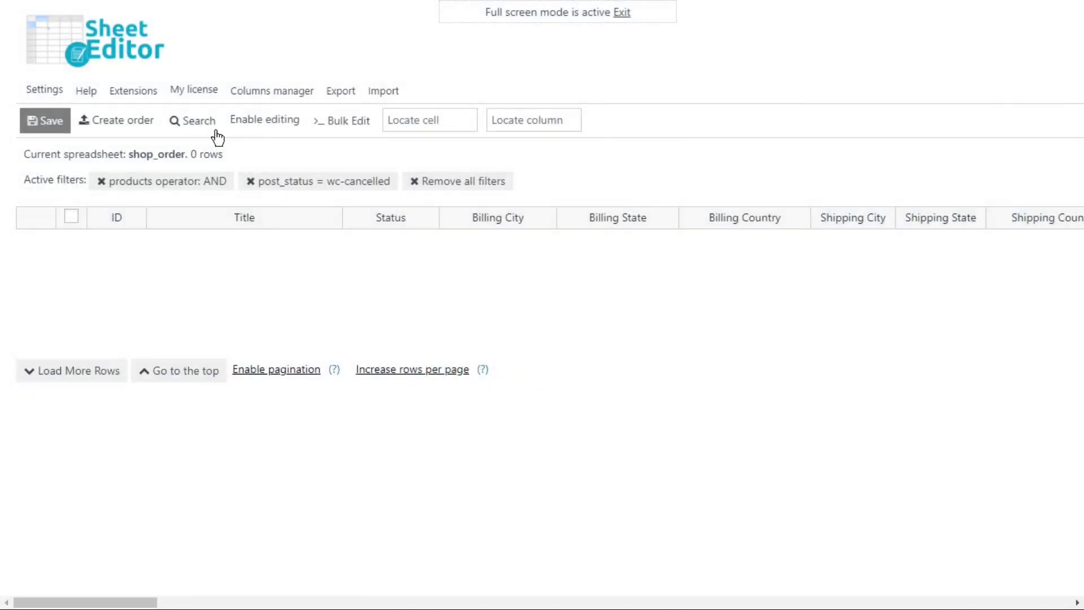
{"action": "left_click", "coordinate": [194, 120]}
{"action": "scroll", "coordinate": [542, 338], "scroll_direction": "down", "scroll_amount": 5}
{"action": "left_click", "coordinate": [608, 183]}
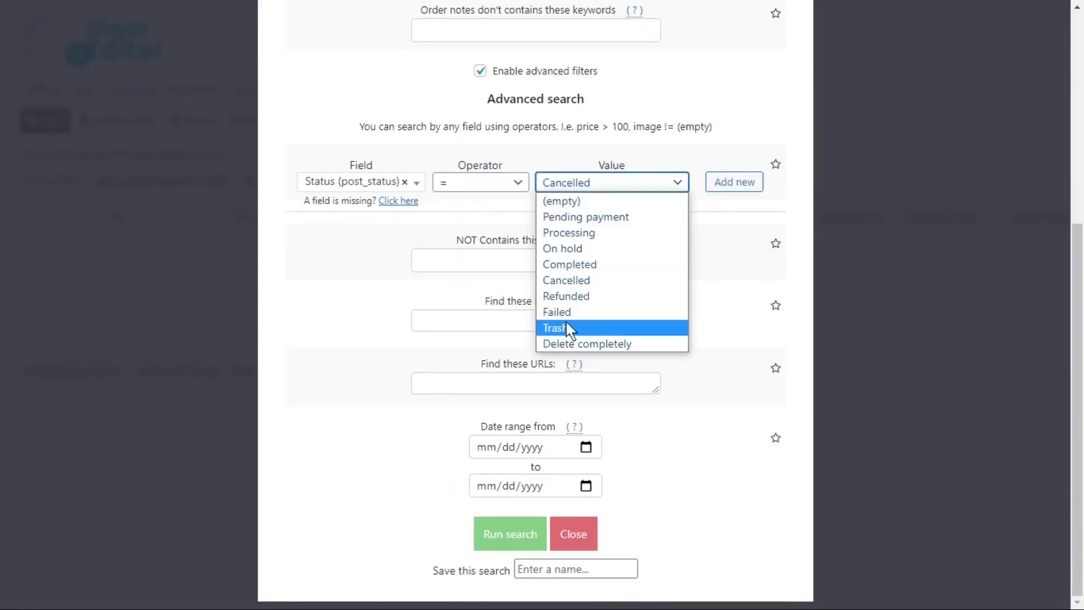
{"action": "left_click", "coordinate": [565, 329]}
{"action": "left_click", "coordinate": [500, 535]}
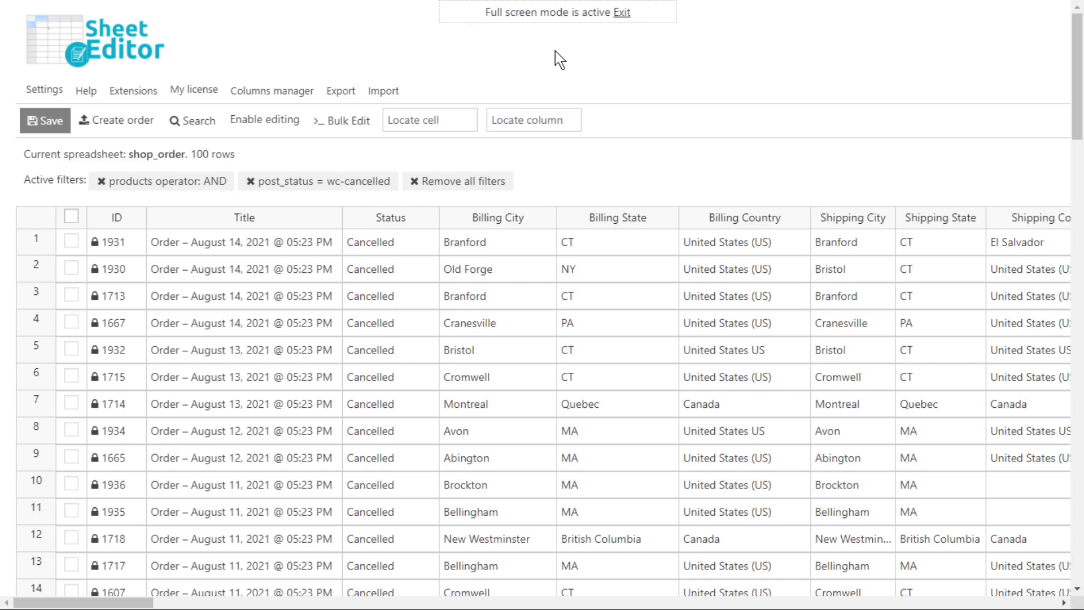
Bulk set the Status of all 100 trashed orders to Delete completely, then close the summary
{"action": "left_click", "coordinate": [350, 120]}
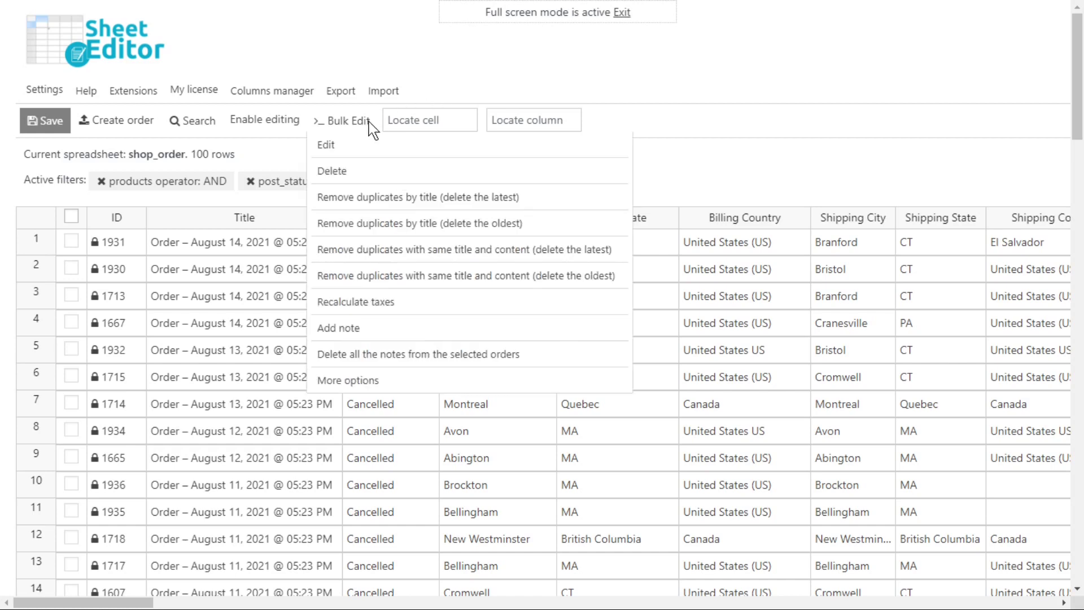
{"action": "left_click", "coordinate": [325, 146]}
{"action": "left_click", "coordinate": [442, 221]}
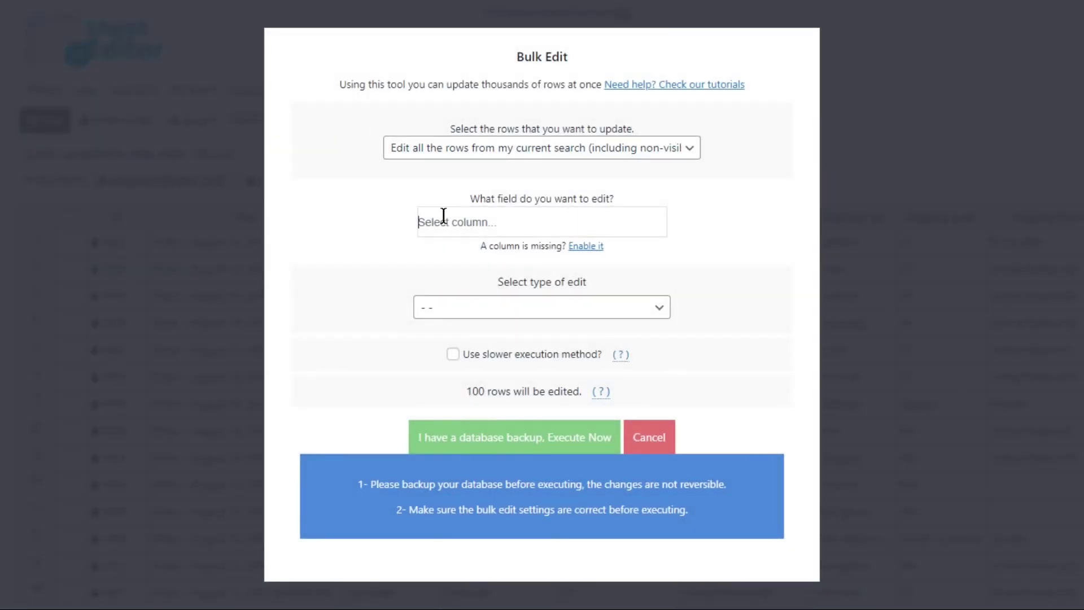
{"action": "type", "text": "st"}
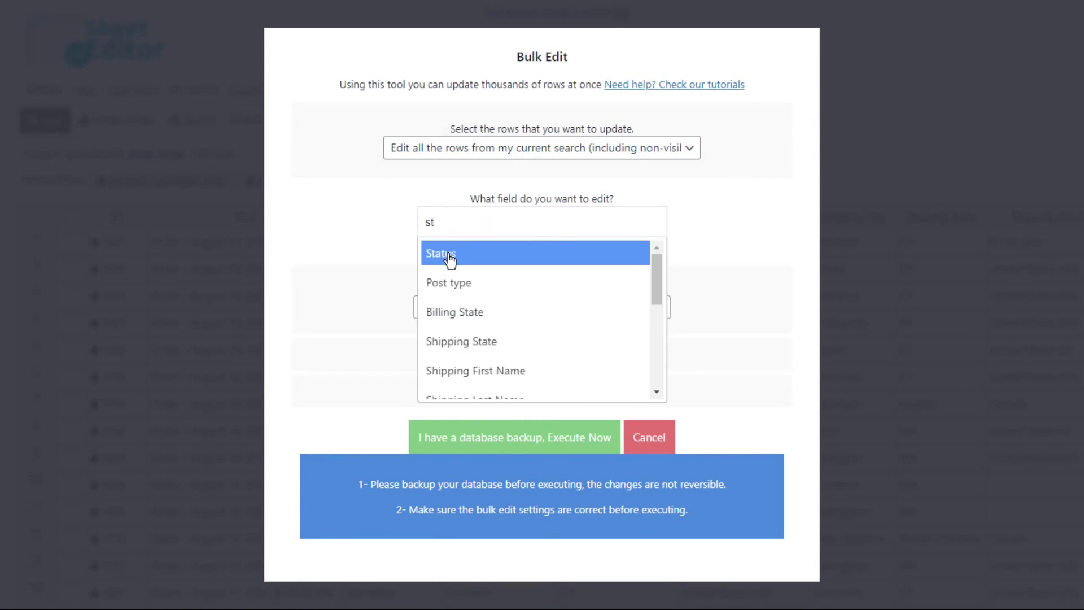
{"action": "left_click", "coordinate": [449, 256]}
{"action": "left_click", "coordinate": [461, 309]}
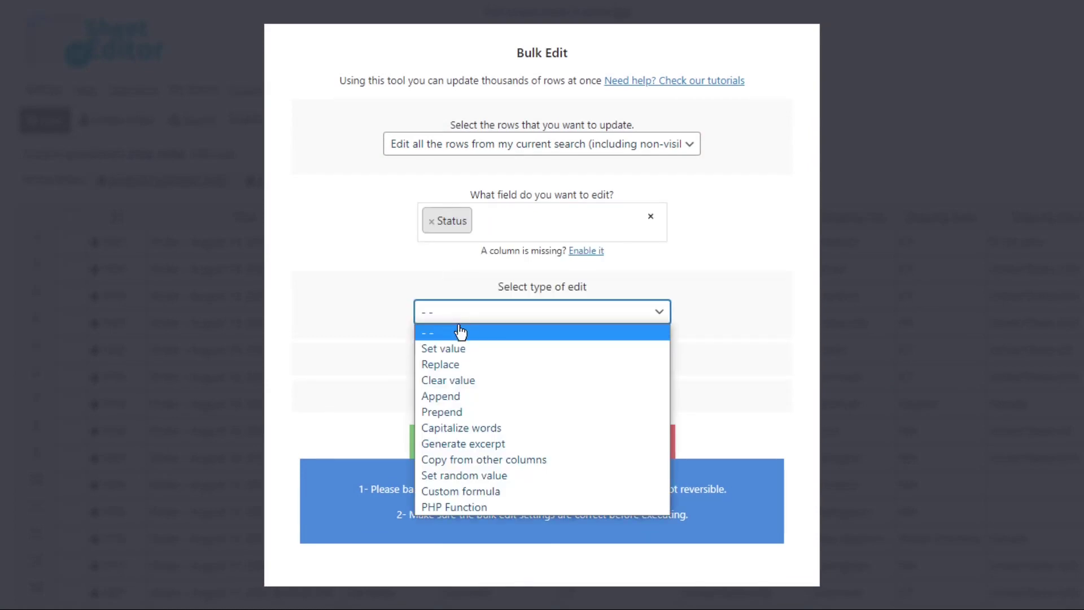
{"action": "left_click", "coordinate": [443, 348]}
{"action": "left_click", "coordinate": [464, 348]}
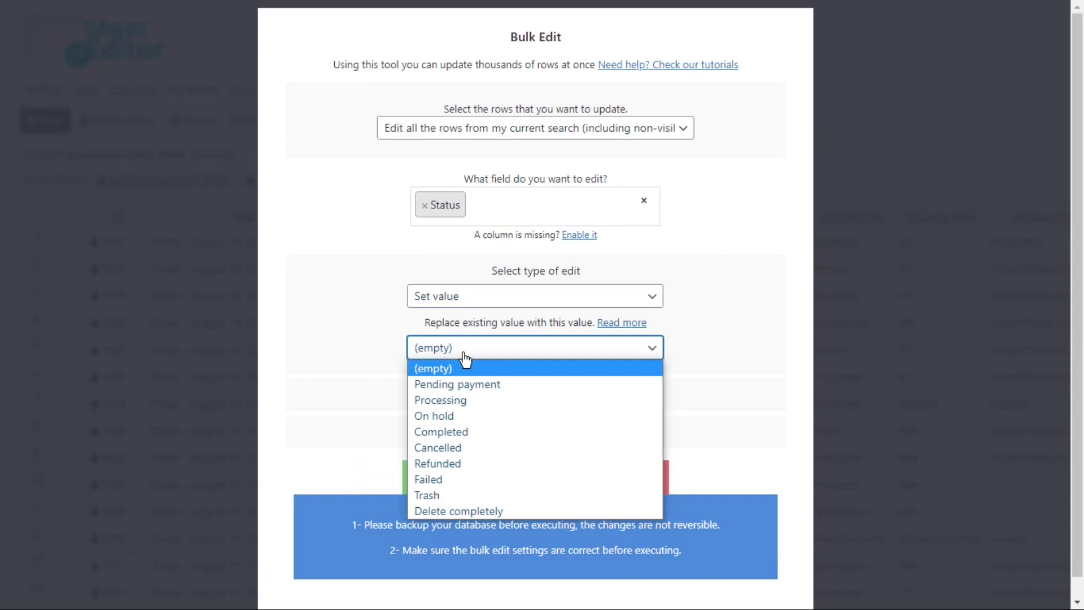
{"action": "left_click", "coordinate": [463, 511]}
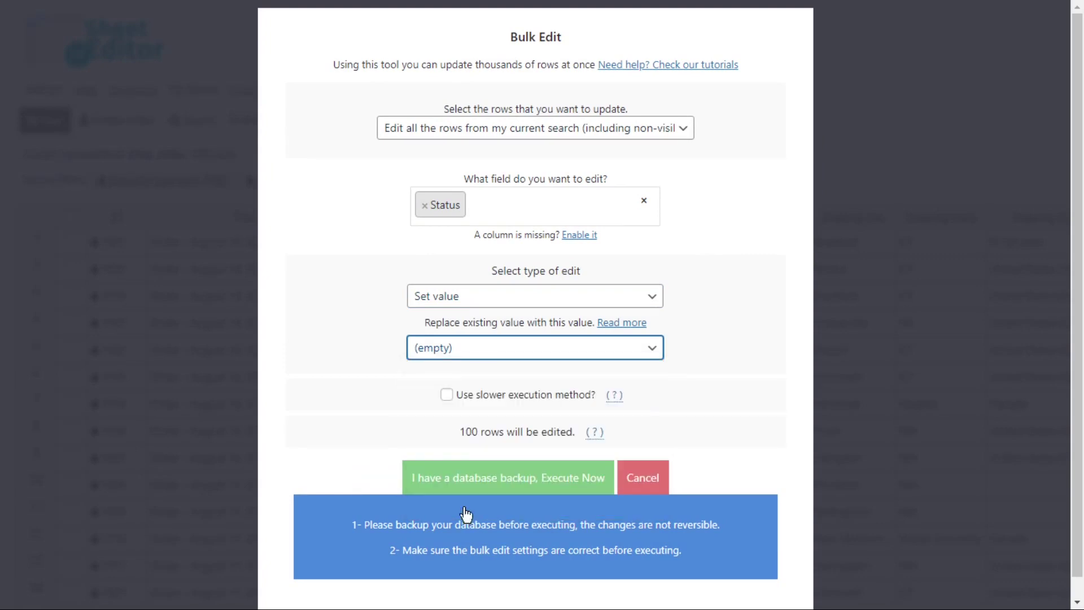
{"action": "left_click", "coordinate": [515, 471]}
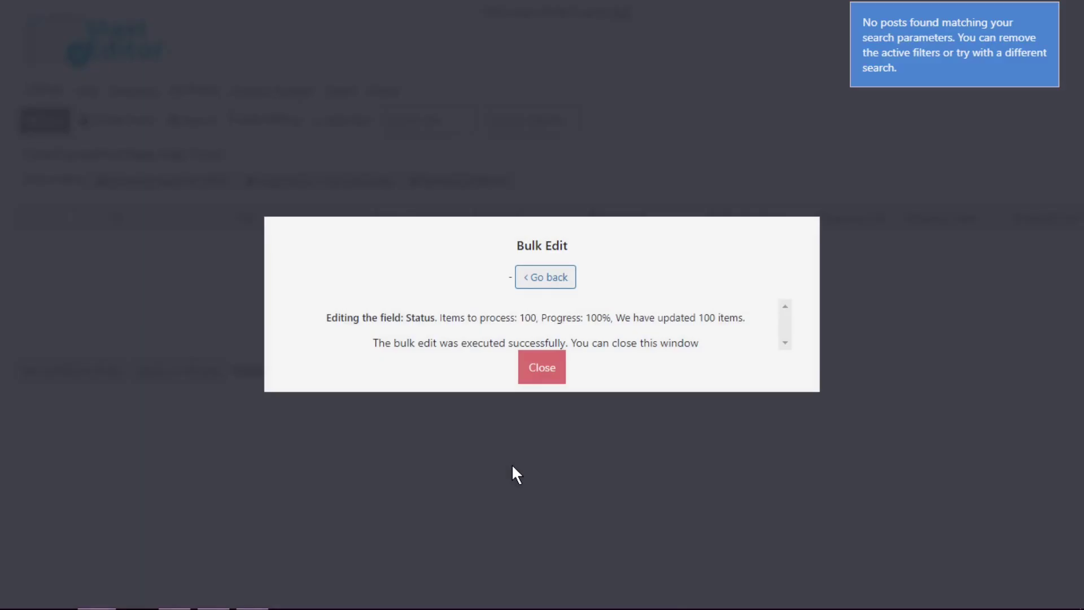
{"action": "left_click", "coordinate": [557, 376]}
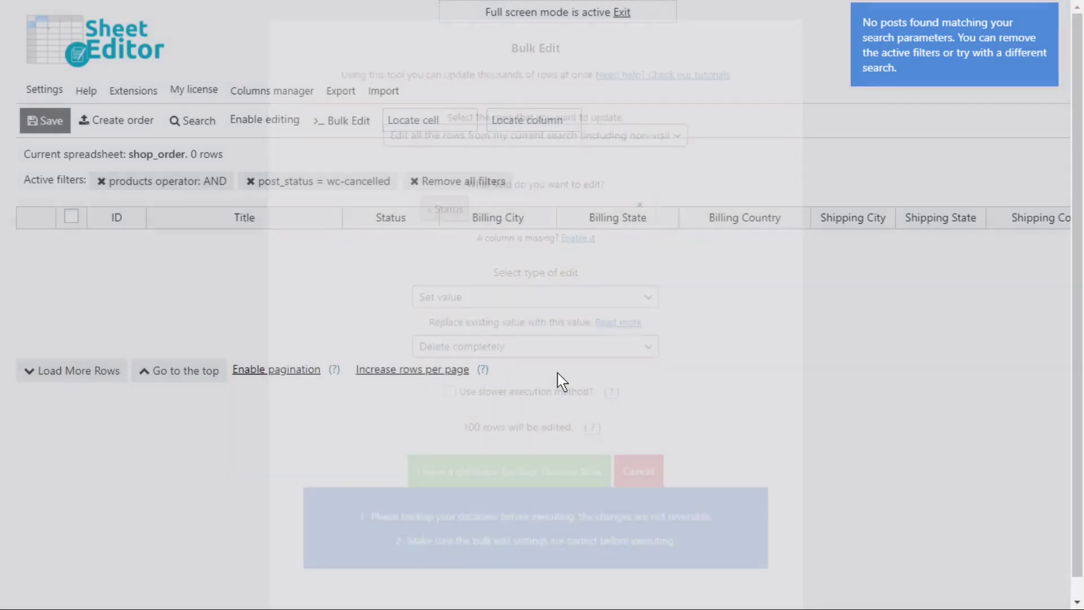